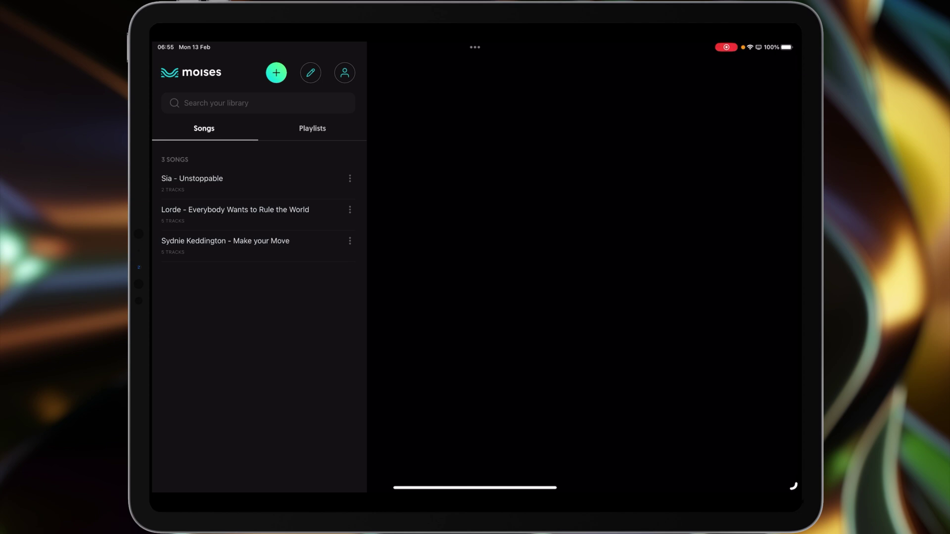
# Step: Start a new song and check the Camera Roll, backing out without importing
pyautogui.click(276, 73)
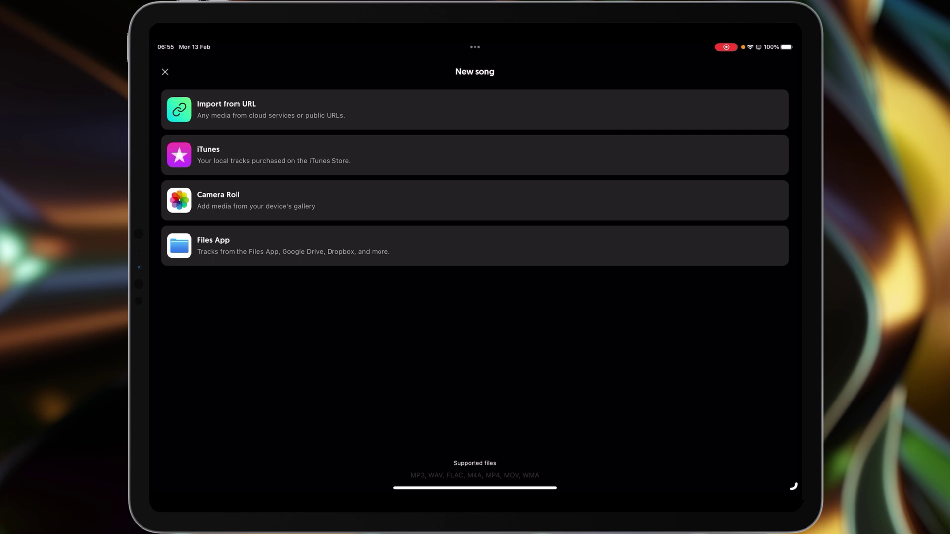
pyautogui.click(476, 200)
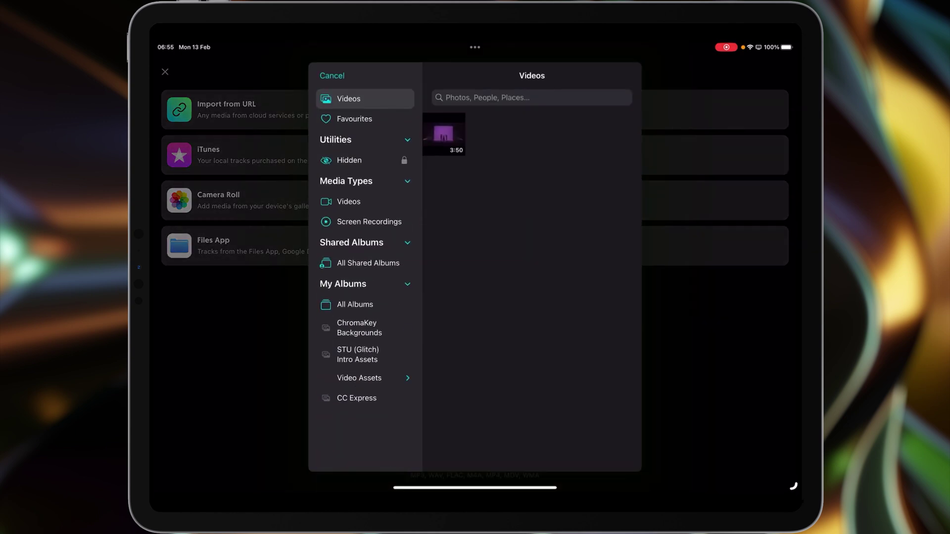
pyautogui.click(444, 134)
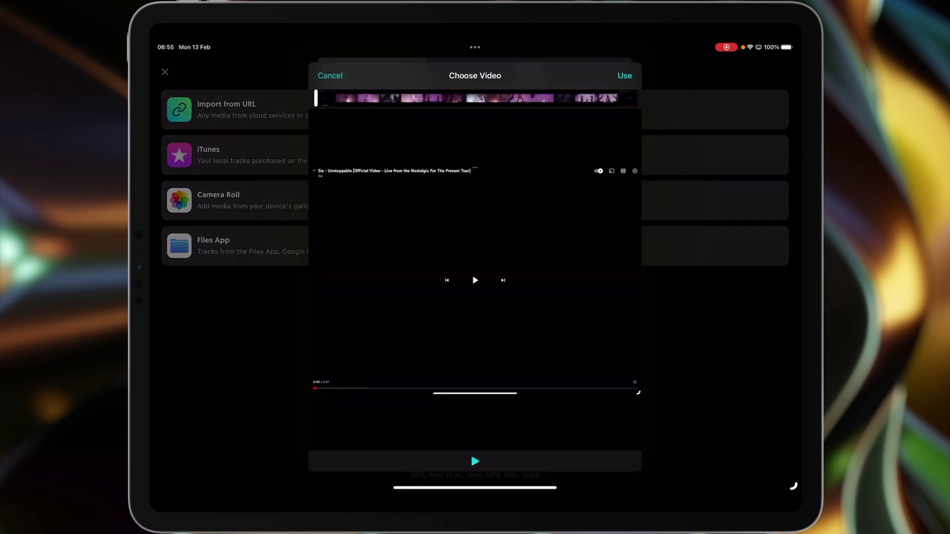
pyautogui.click(330, 75)
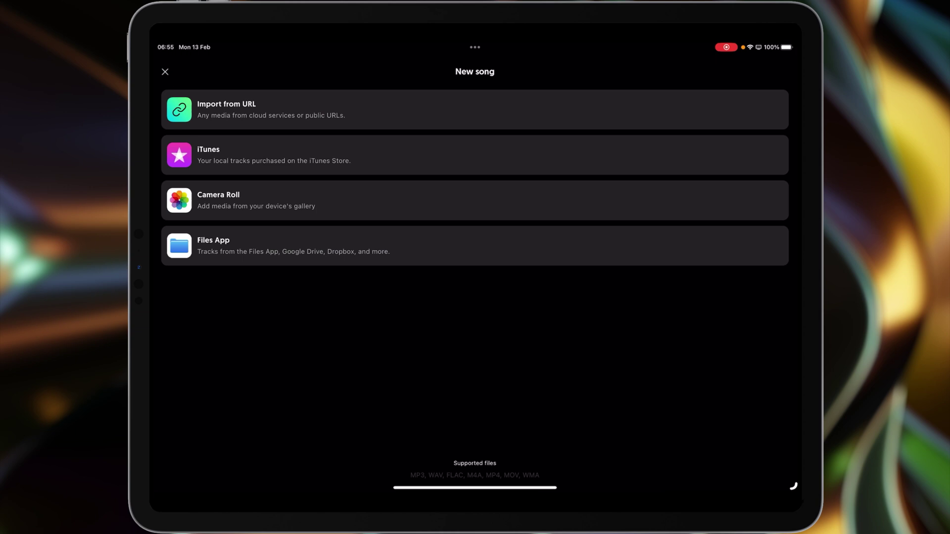
# Step: Browse the Files app to iCloud Drive > #Media > Song Assets
pyautogui.click(475, 246)
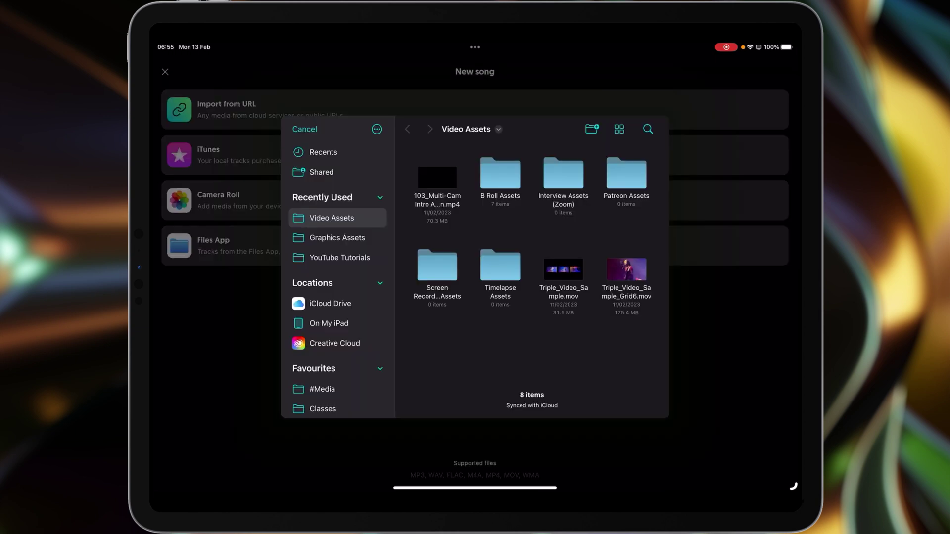
pyautogui.click(330, 304)
pyautogui.click(322, 389)
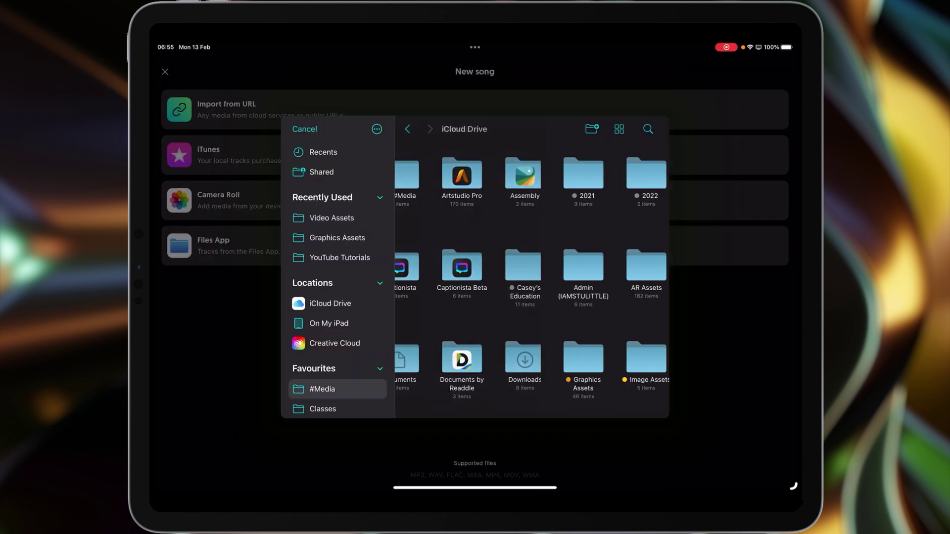
pyautogui.click(564, 361)
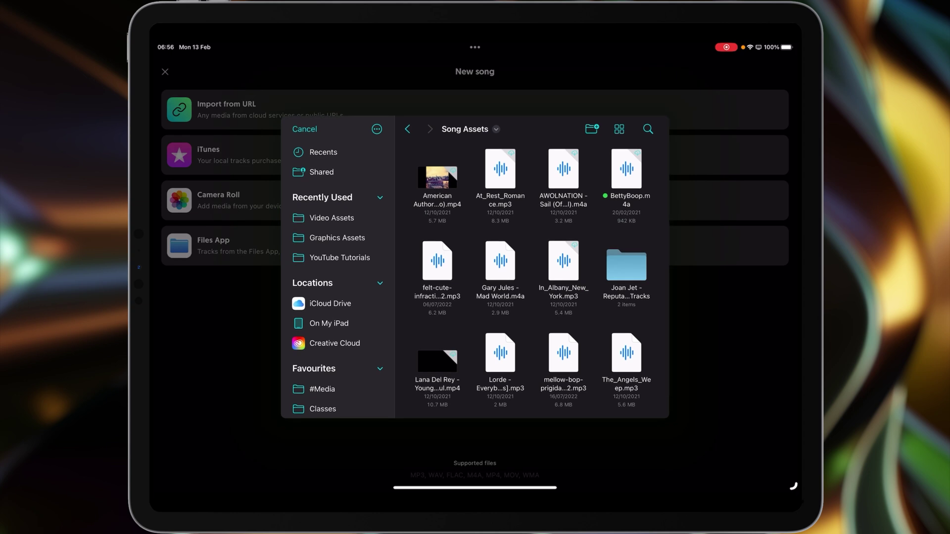
# Step: Submit Gary Jules - Mad World.m4a with the 'Vocals, Instrumental' two-track split
pyautogui.click(501, 262)
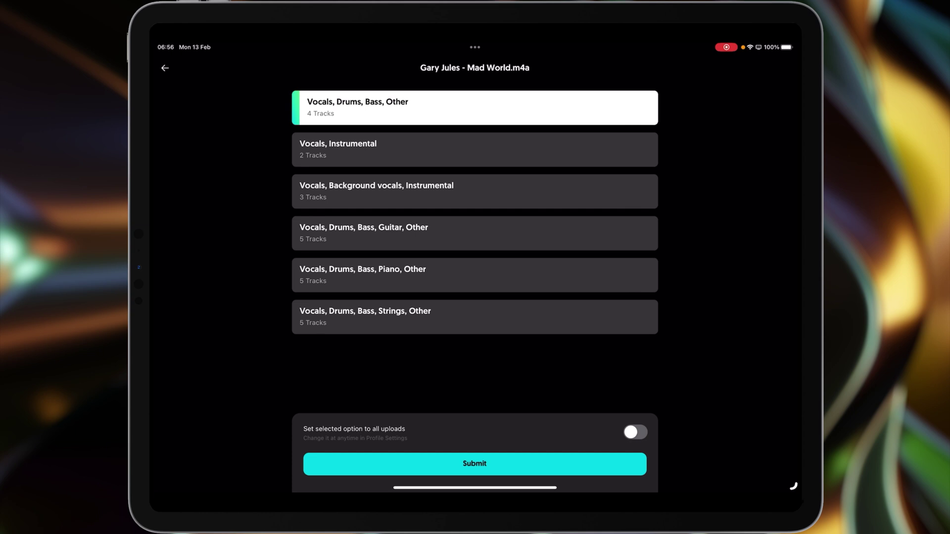
pyautogui.click(475, 150)
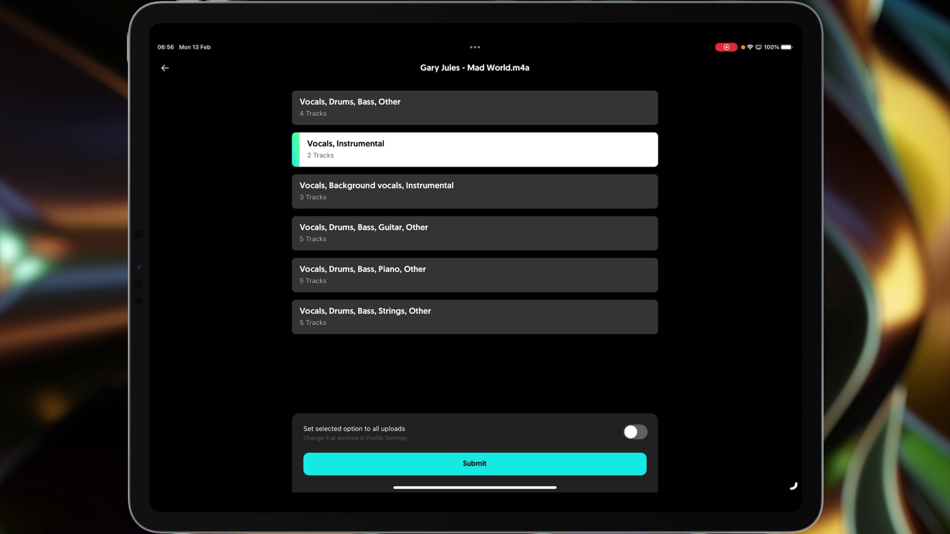
pyautogui.click(474, 464)
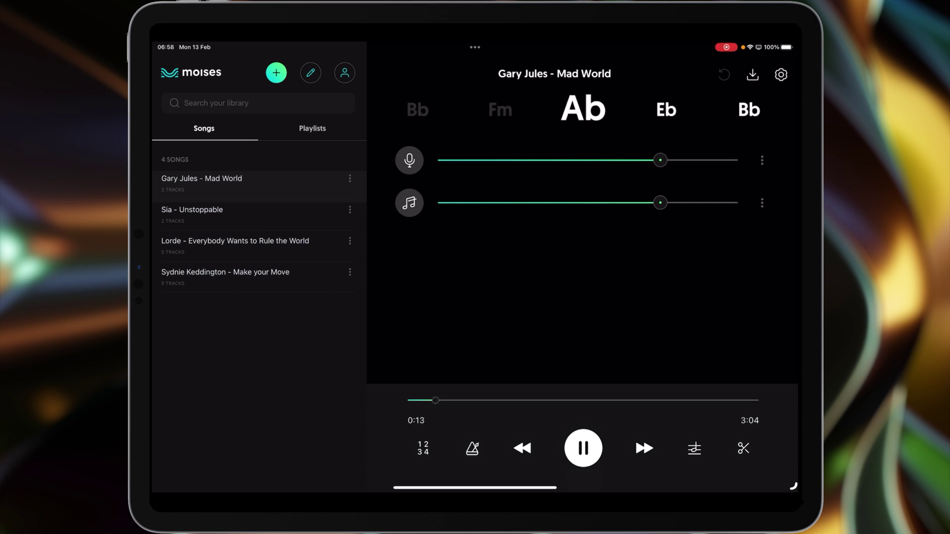
# Step: Drop Mad World's Vocals slider to 0, then raise it back to about 76
pyautogui.moveTo(660, 159); pyautogui.dragTo(443, 160)
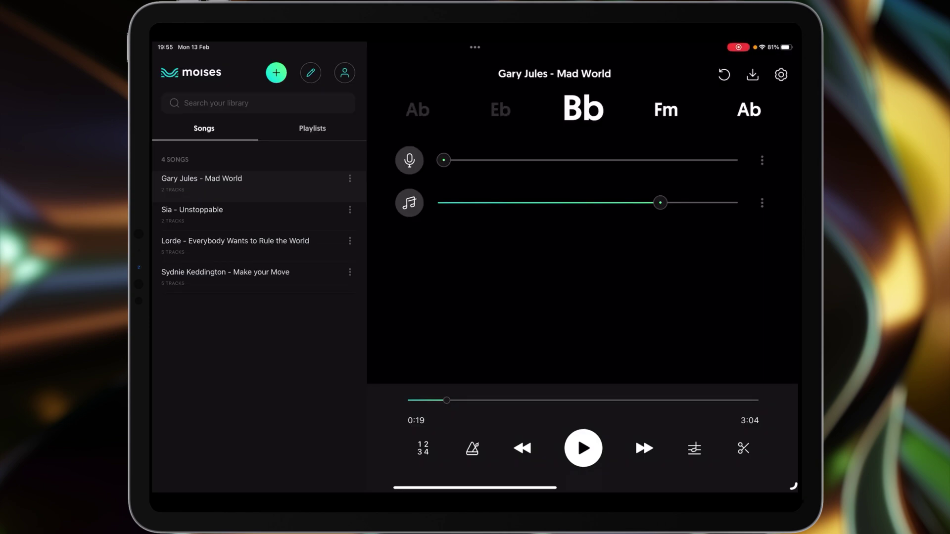
pyautogui.moveTo(444, 160); pyautogui.dragTo(660, 160)
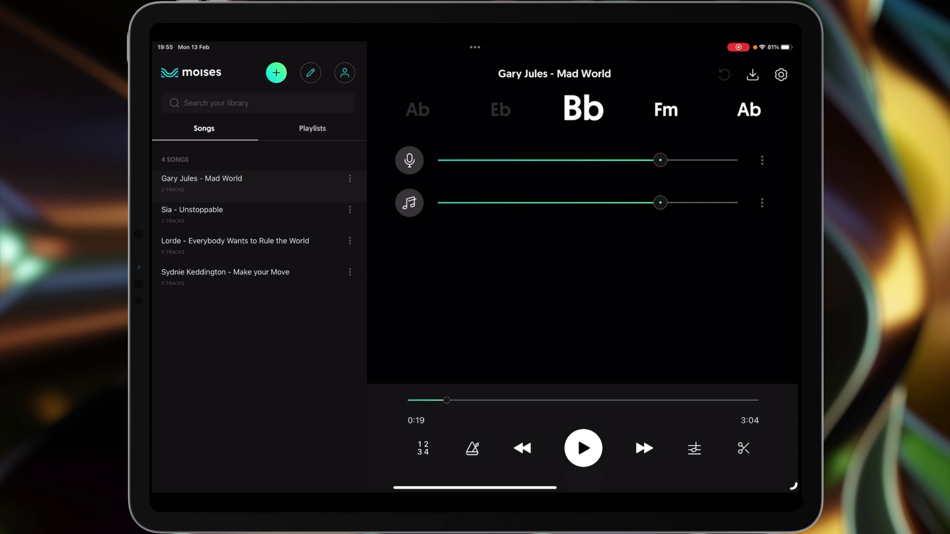
# Step: Export Mad World's separated tracks in MP3 format
pyautogui.click(753, 74)
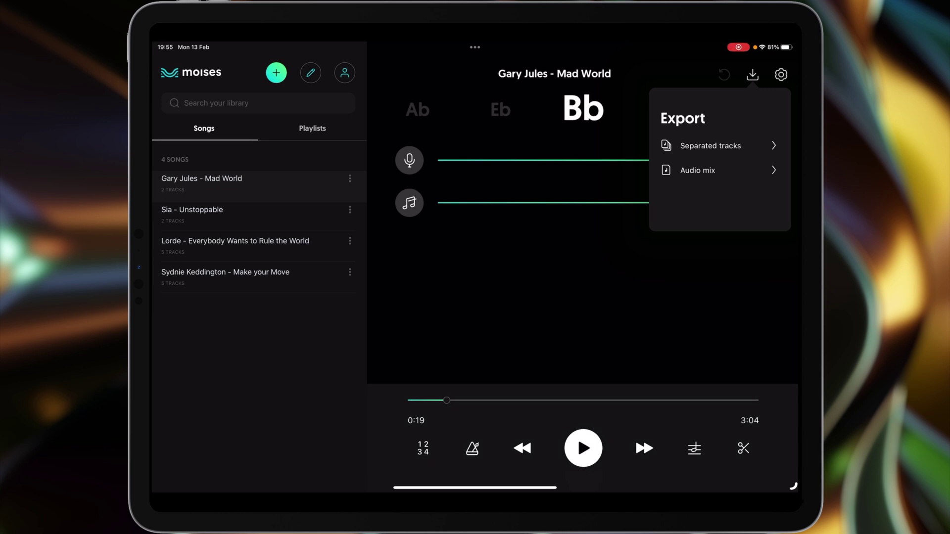
pyautogui.click(711, 145)
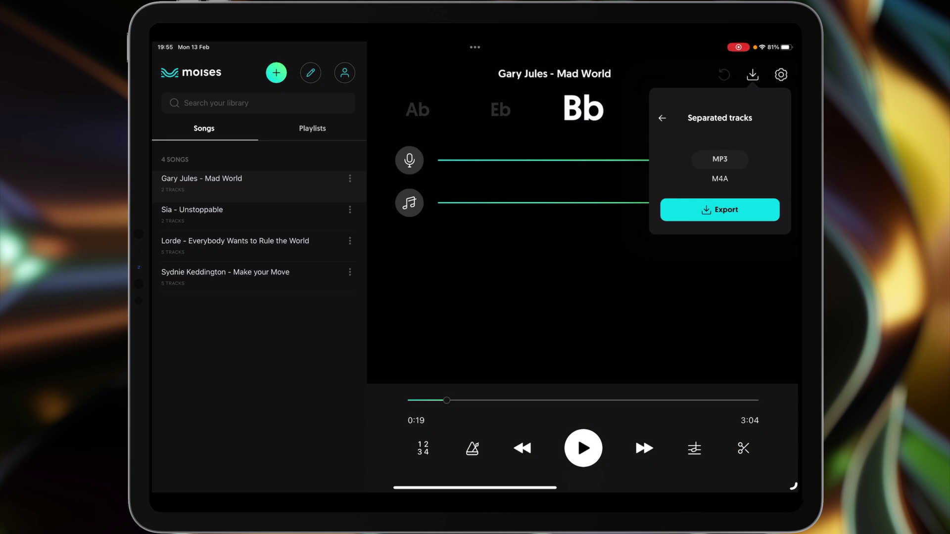
pyautogui.click(720, 210)
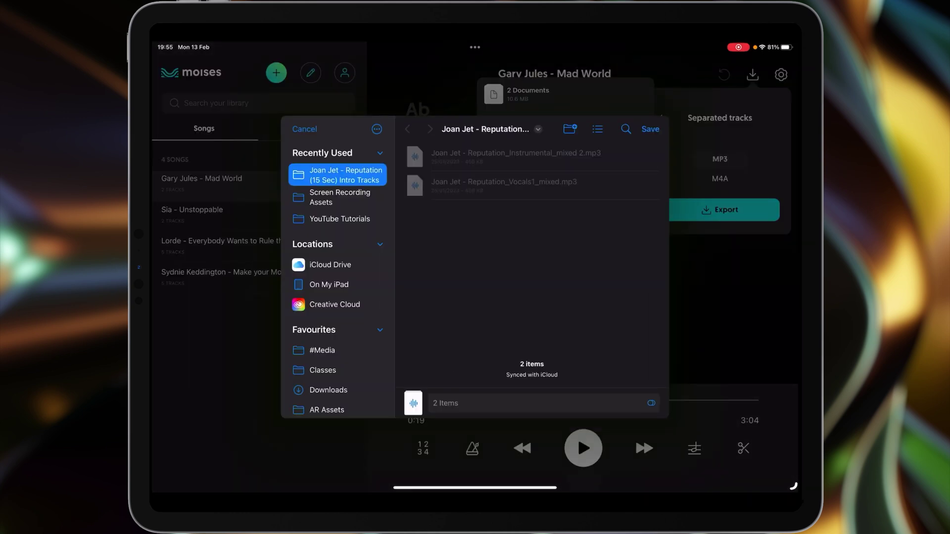
# Step: Save the two MP3 tracks to iCloud Drive > #Media > Audio Assets
pyautogui.click(330, 265)
pyautogui.click(322, 350)
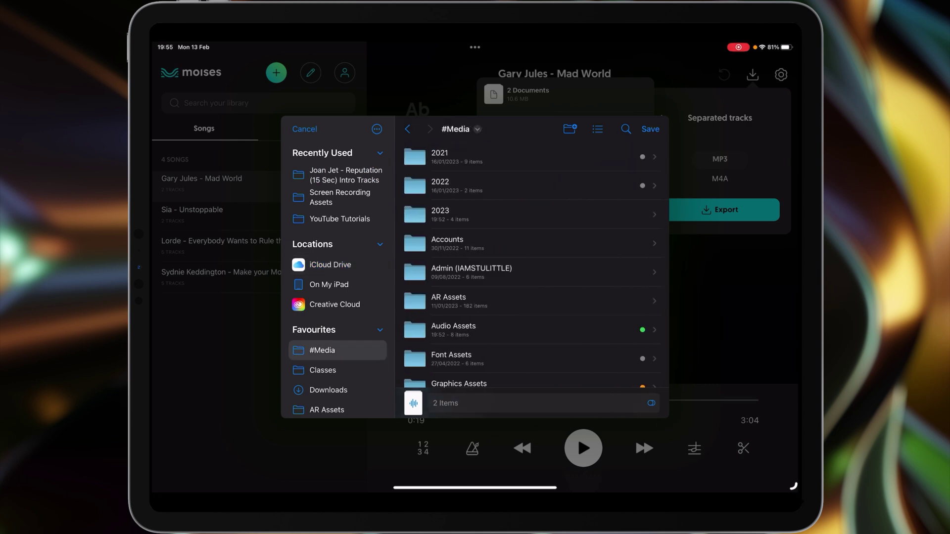
pyautogui.click(453, 326)
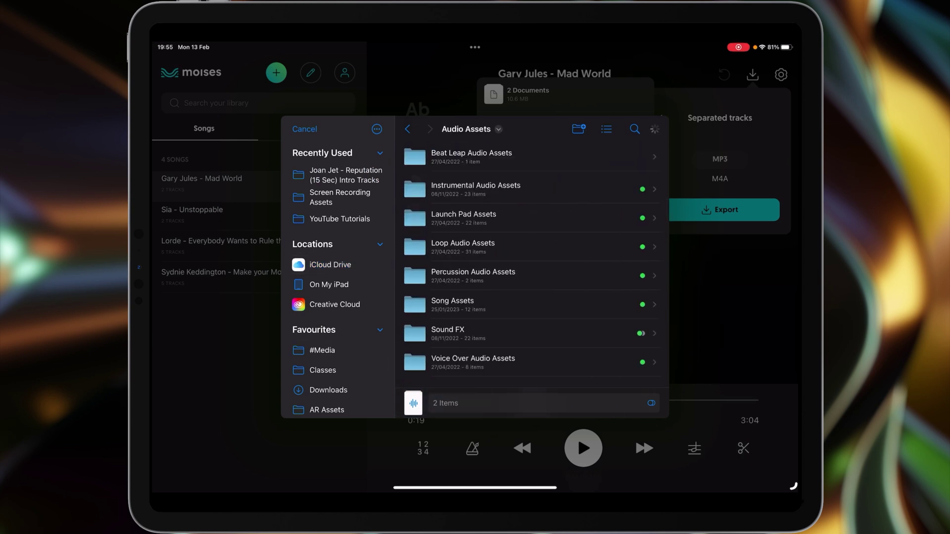
pyautogui.click(650, 129)
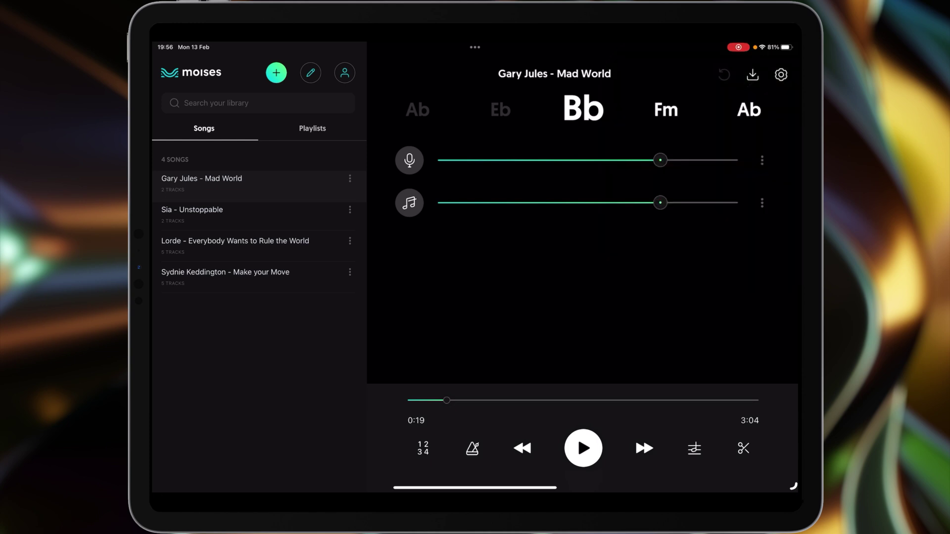
pyautogui.moveTo(660, 203)
pyautogui.mouseDown()
pyautogui.moveTo(444, 203)
pyautogui.moveTo(661, 203)
pyautogui.mouseUp()
pyautogui.click(584, 448)
pyautogui.click(583, 448)
pyautogui.moveTo(661, 160); pyautogui.dragTo(444, 160)
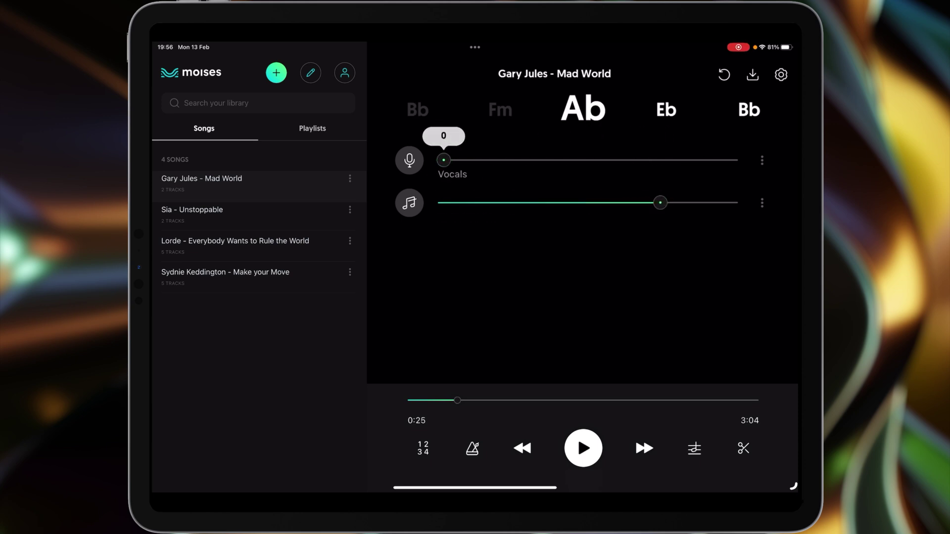
pyautogui.click(583, 448)
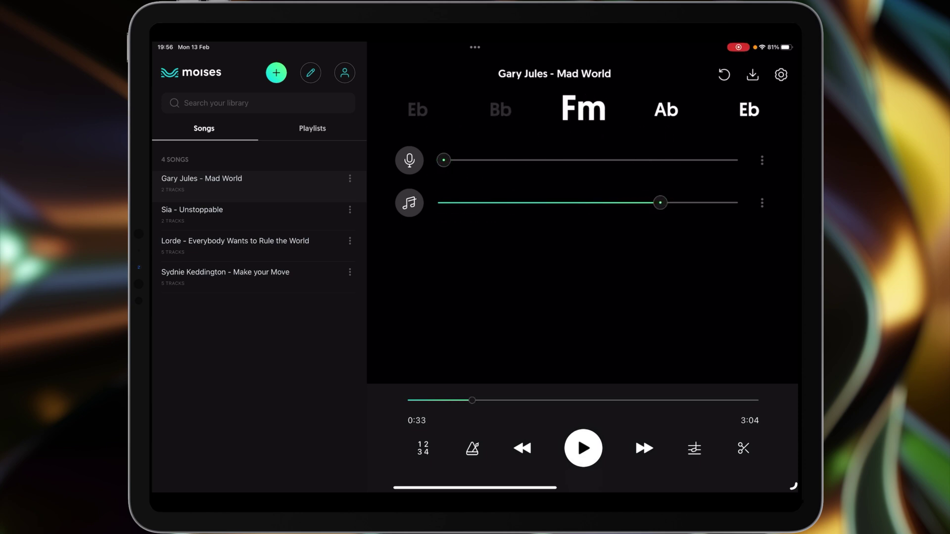
pyautogui.moveTo(444, 160); pyautogui.dragTo(661, 160)
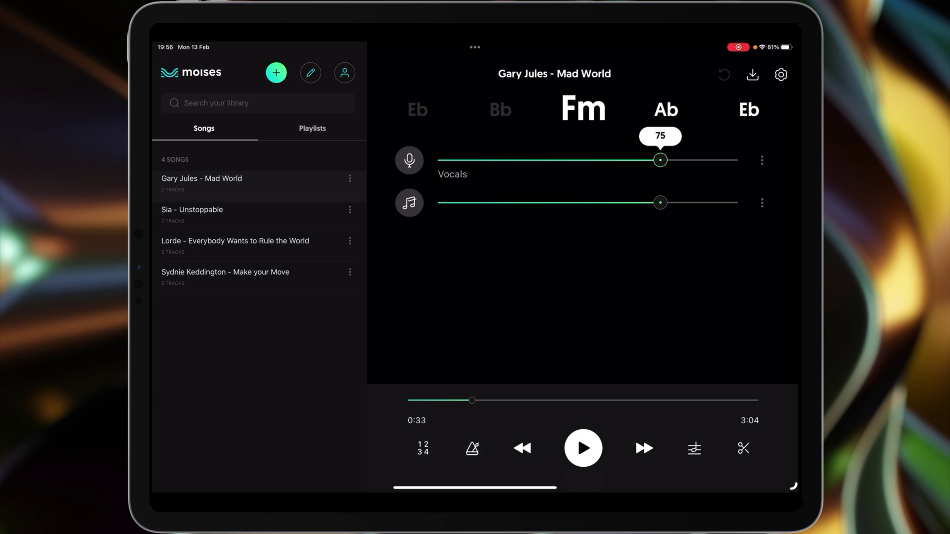